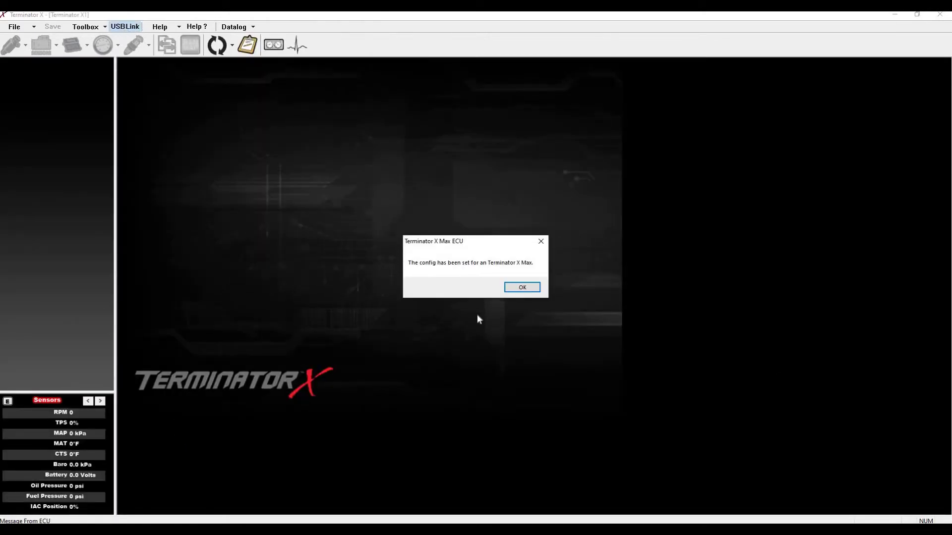
# Acknowledge the Terminator X Max message, then close the Base Fuel VE table once syncing ends.
pyautogui.click(517, 288)
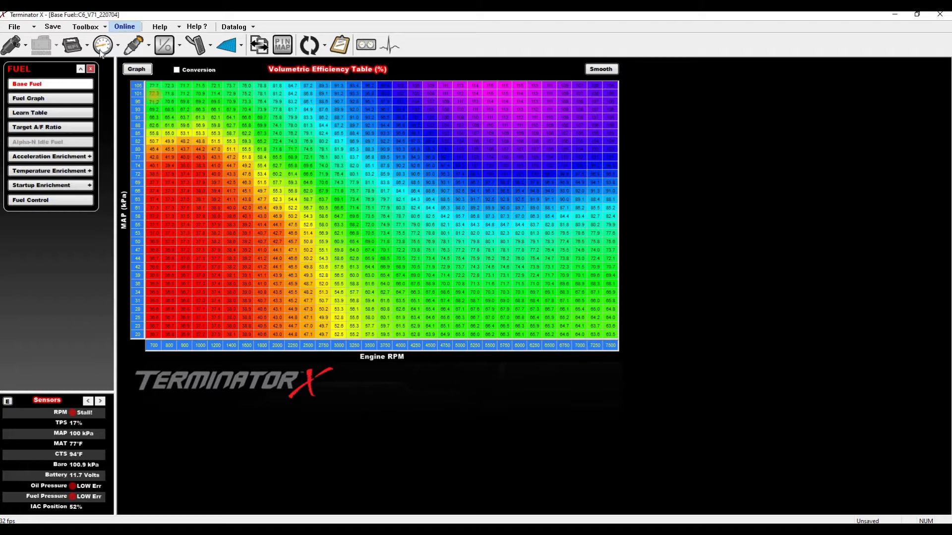
pyautogui.click(91, 69)
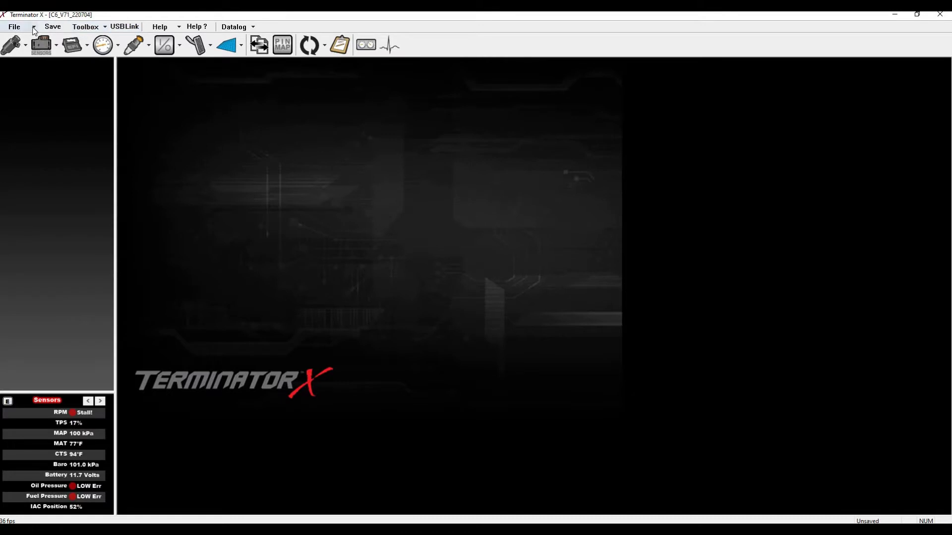
# Save the tune as global file C6_V71_220813, changing the name's date to 220813.
pyautogui.click(14, 27)
pyautogui.click(42, 82)
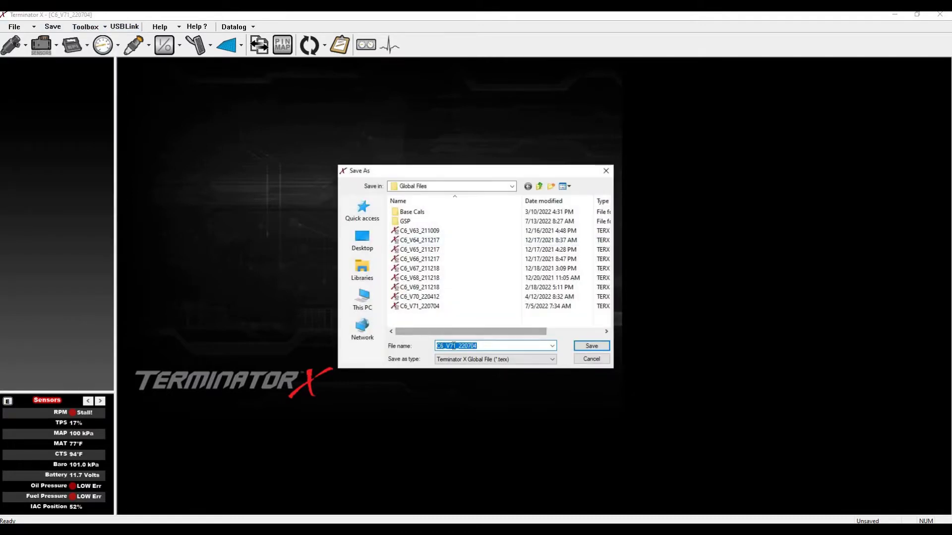
pyautogui.click(484, 348)
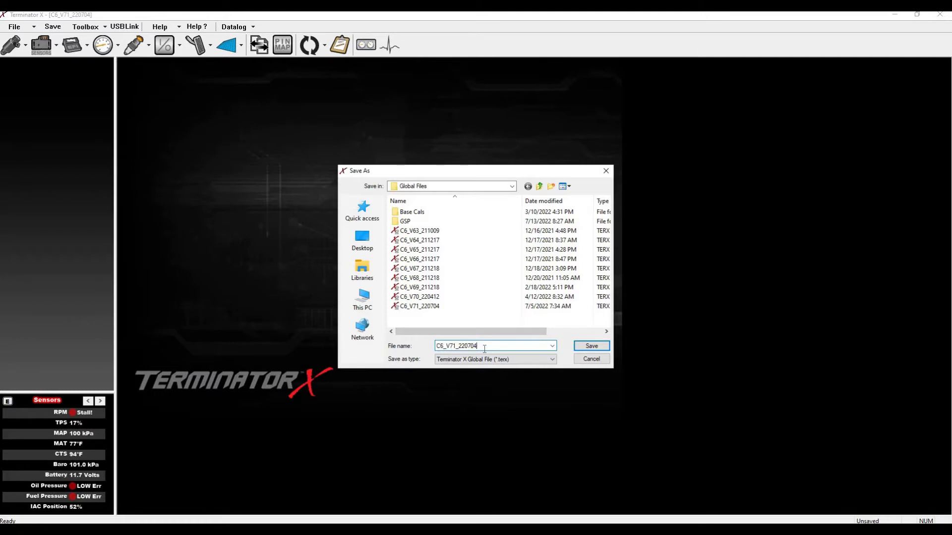
pyautogui.press('BackSpace')
pyautogui.press('BackSpace')
pyautogui.press('BackSpace')
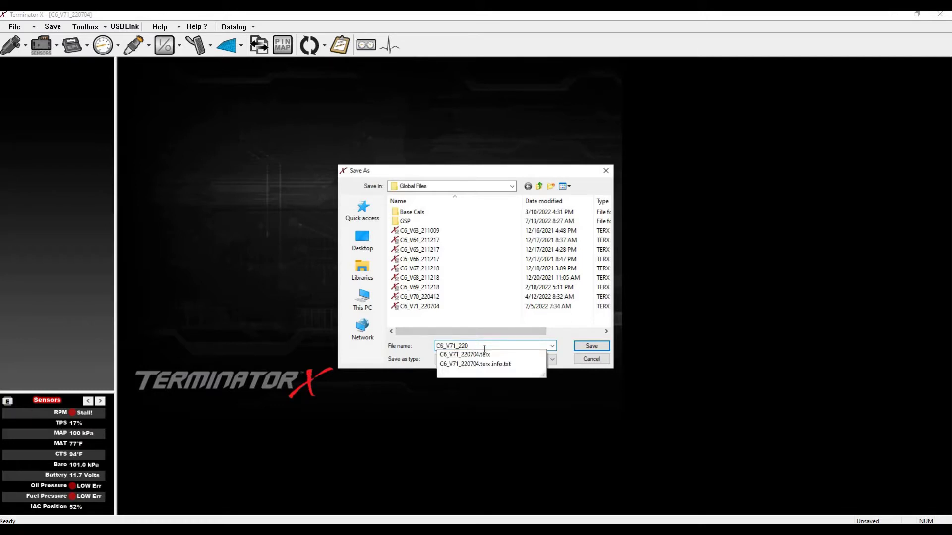
pyautogui.write('813')
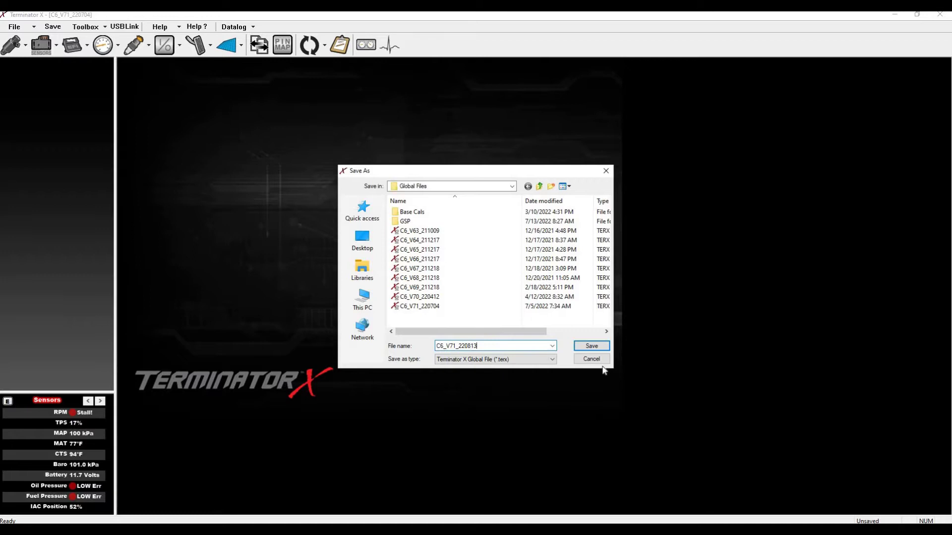
pyautogui.click(601, 346)
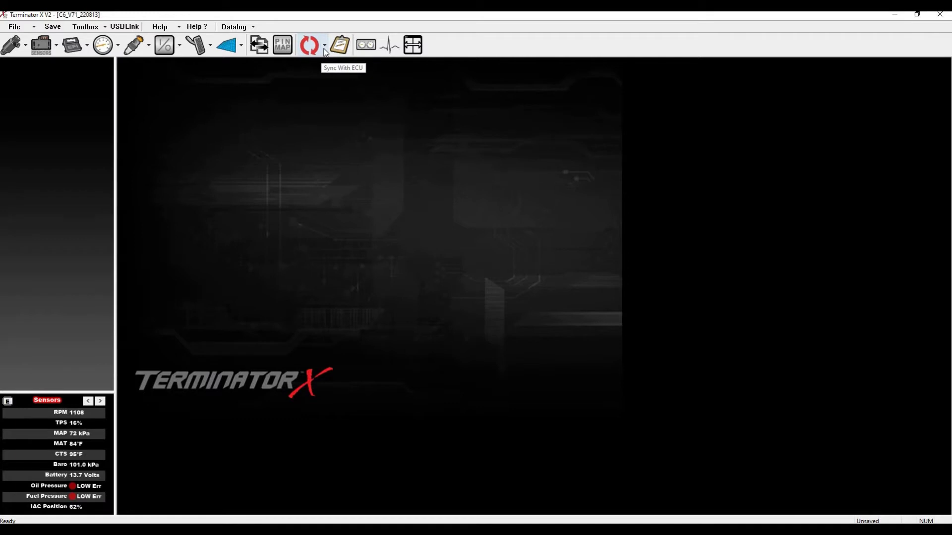
# Launch Upgrade Firmware from the Sync With ECU list and accept the config-loss and offline warnings.
pyautogui.click(324, 45)
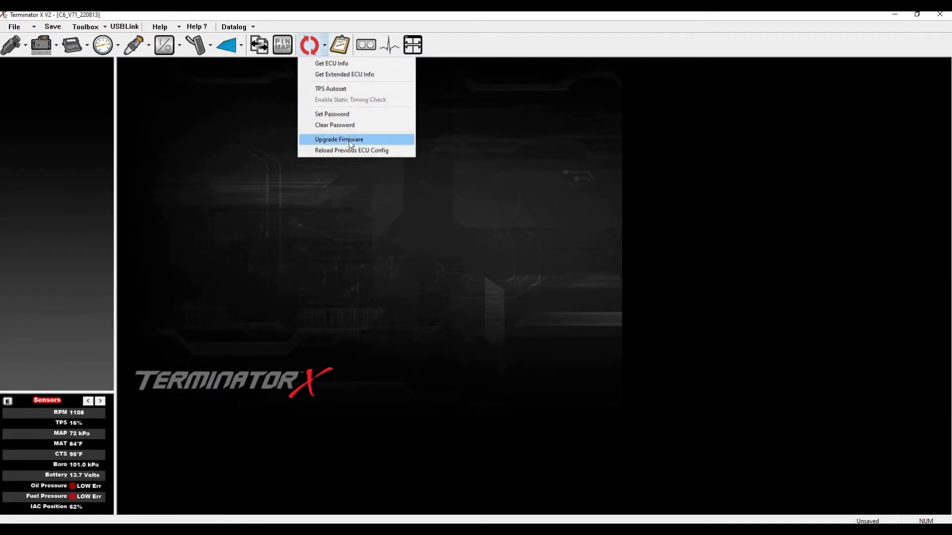
pyautogui.click(349, 141)
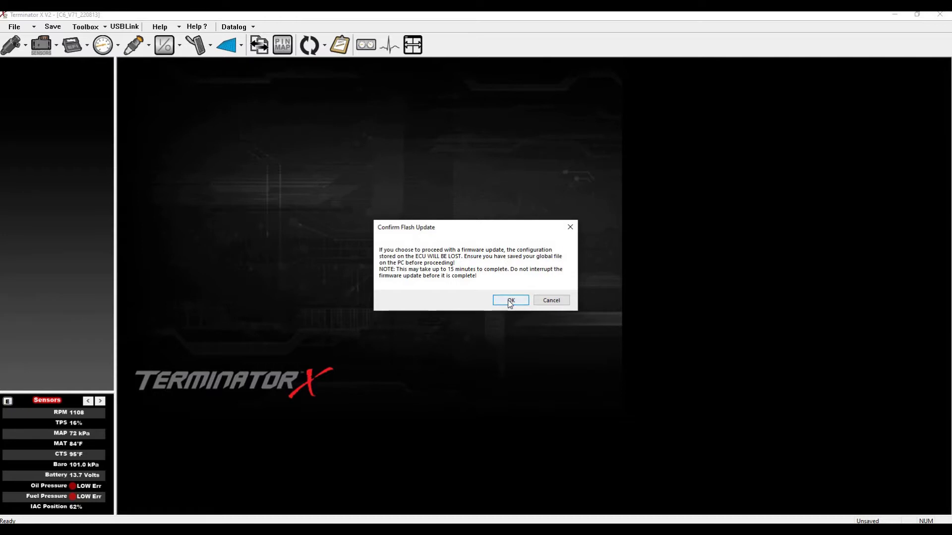
pyautogui.click(510, 300)
pyautogui.click(514, 296)
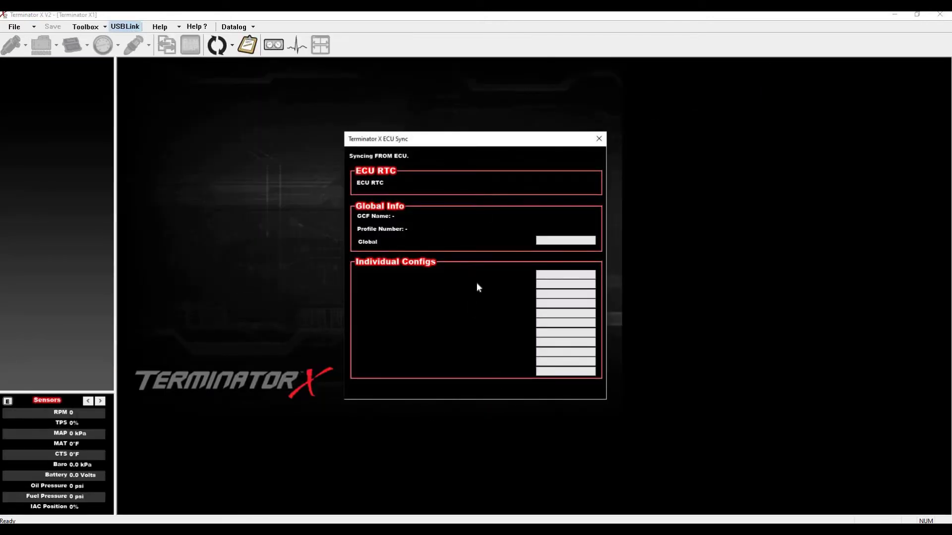
# Acknowledge TPS Autoset Required and keep the sync window open until syncing finishes.
pyautogui.click(599, 140)
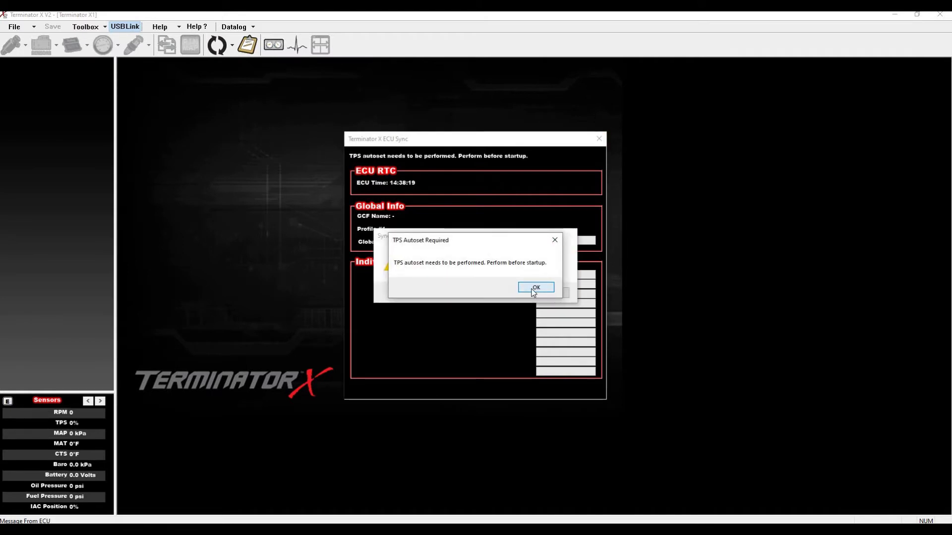
pyautogui.click(533, 291)
pyautogui.click(533, 291)
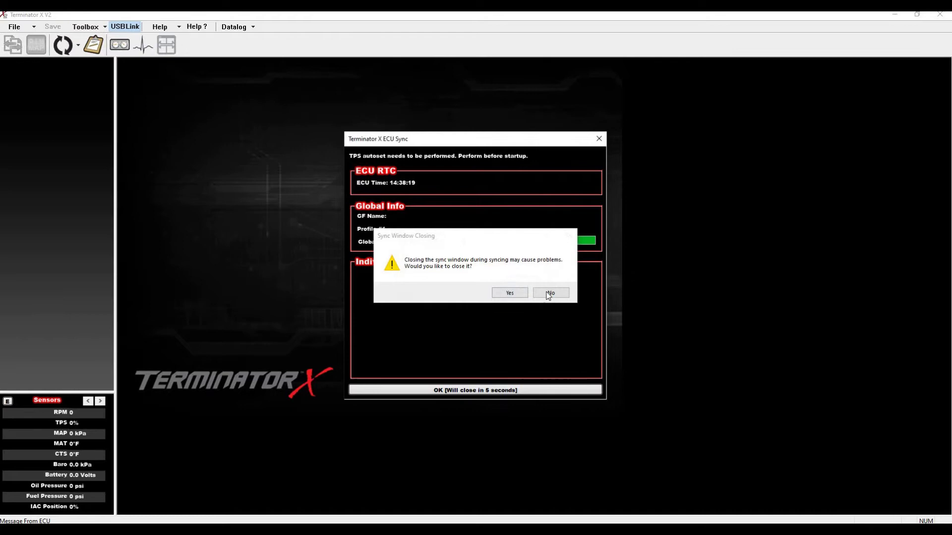
pyautogui.click(550, 293)
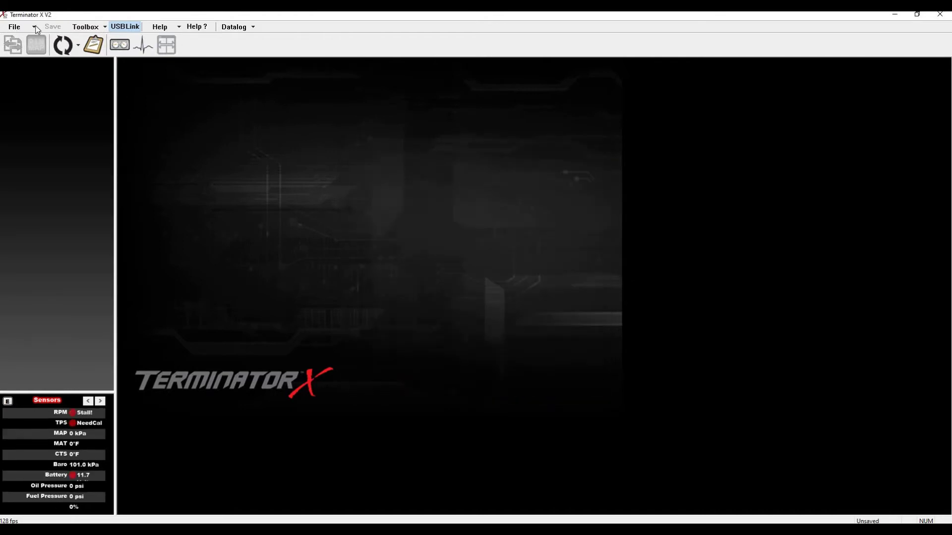
# Attempt to open a global file while online and dismiss the Online Mode warning.
pyautogui.click(35, 26)
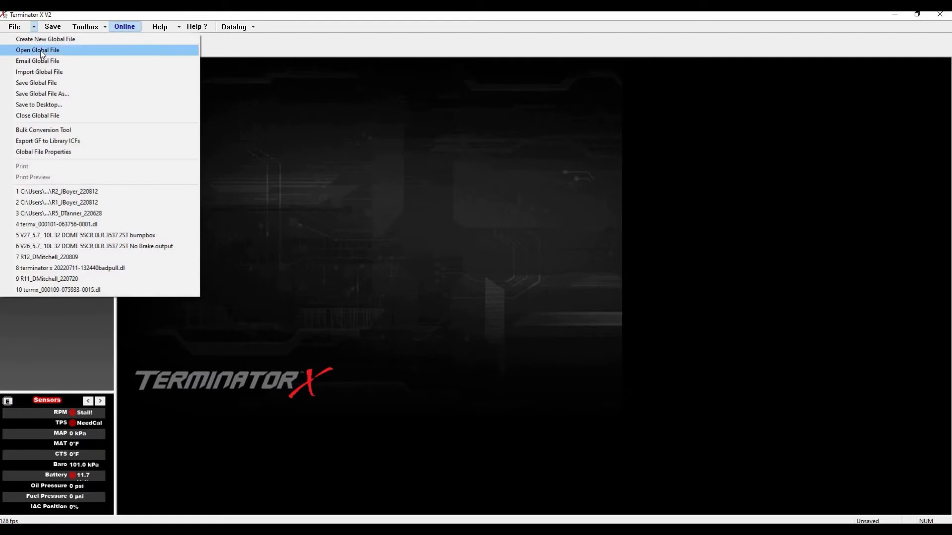
pyautogui.click(40, 50)
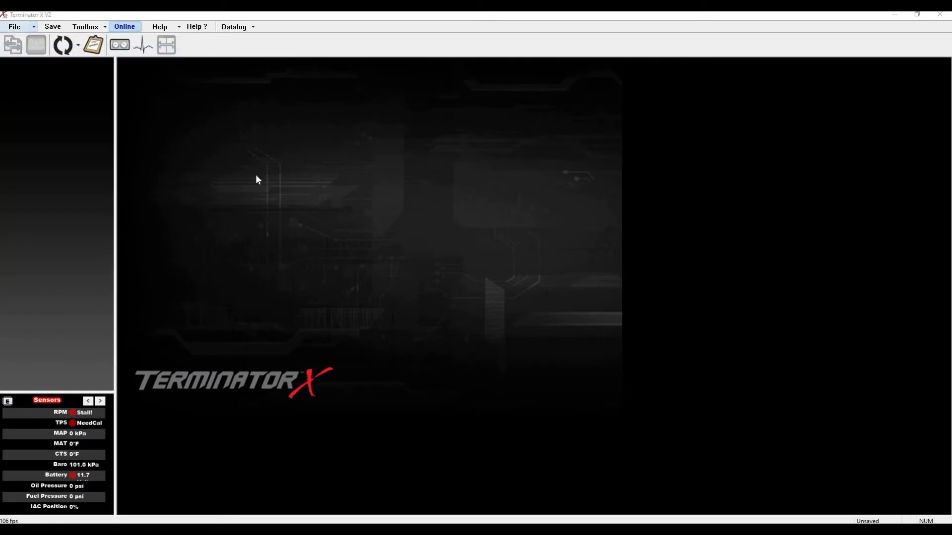
pyautogui.click(130, 28)
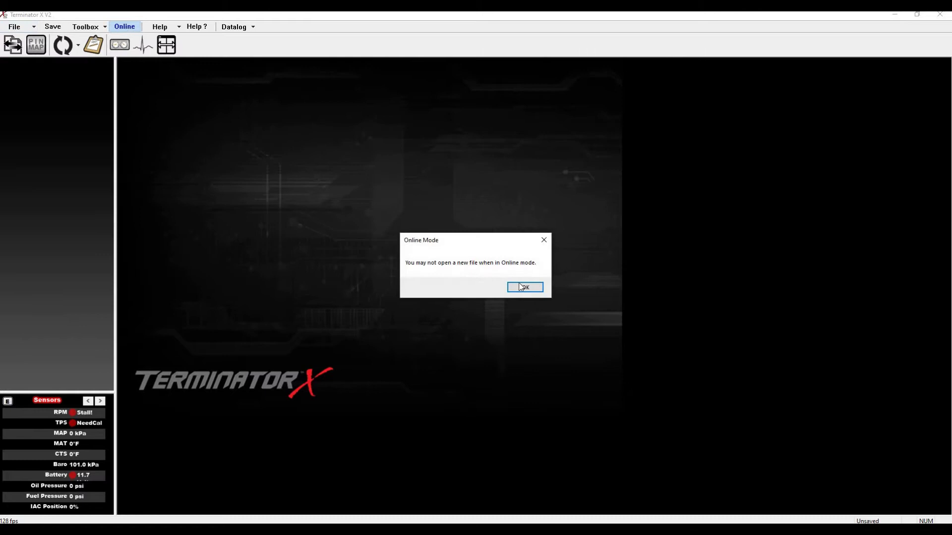
pyautogui.click(522, 287)
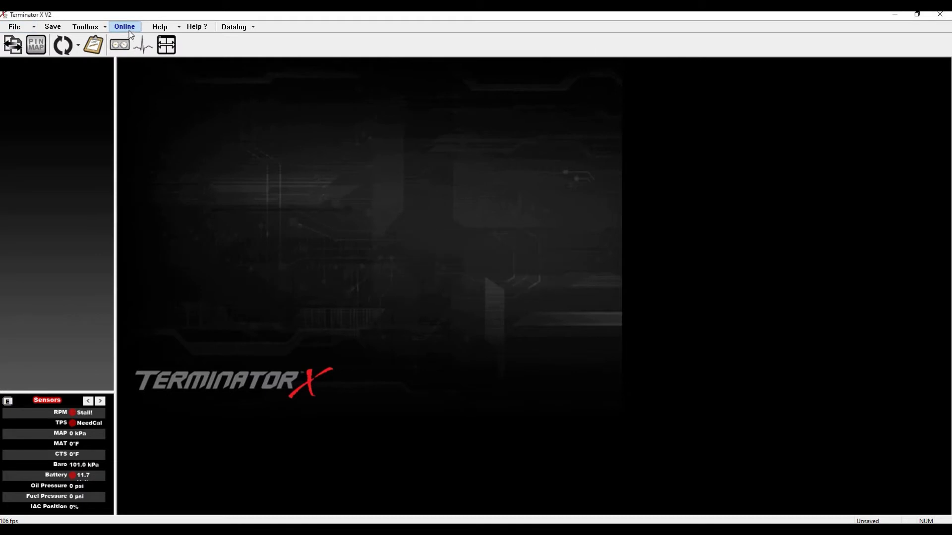
# In Open Global File, navigate up to the Holley\Terminator X\Global Files folder.
pyautogui.click(34, 28)
pyautogui.click(45, 50)
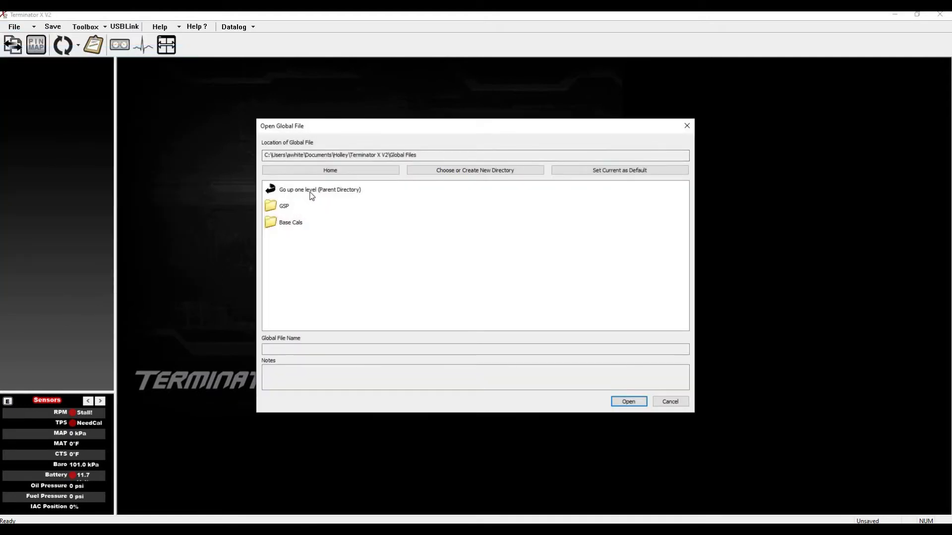
pyautogui.click(312, 195)
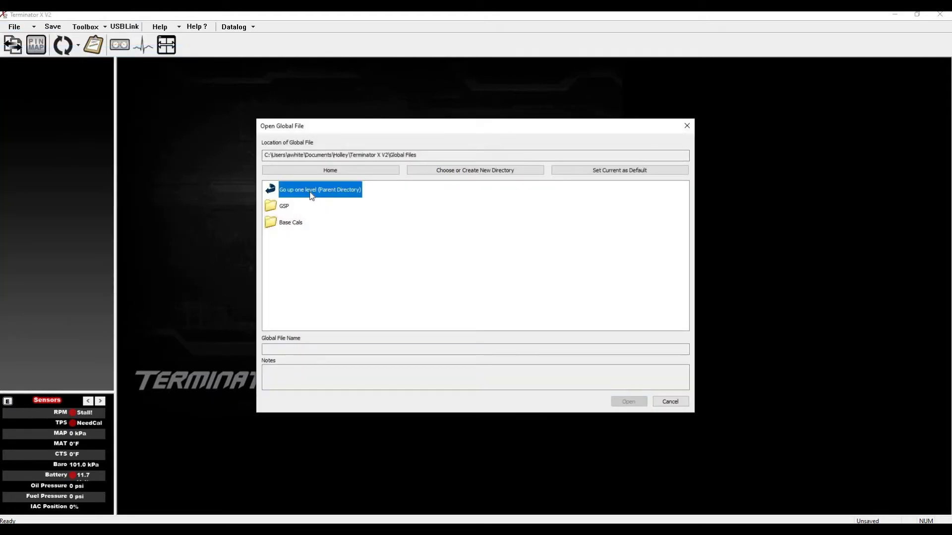
pyautogui.doubleClick(313, 196)
pyautogui.doubleClick(313, 197)
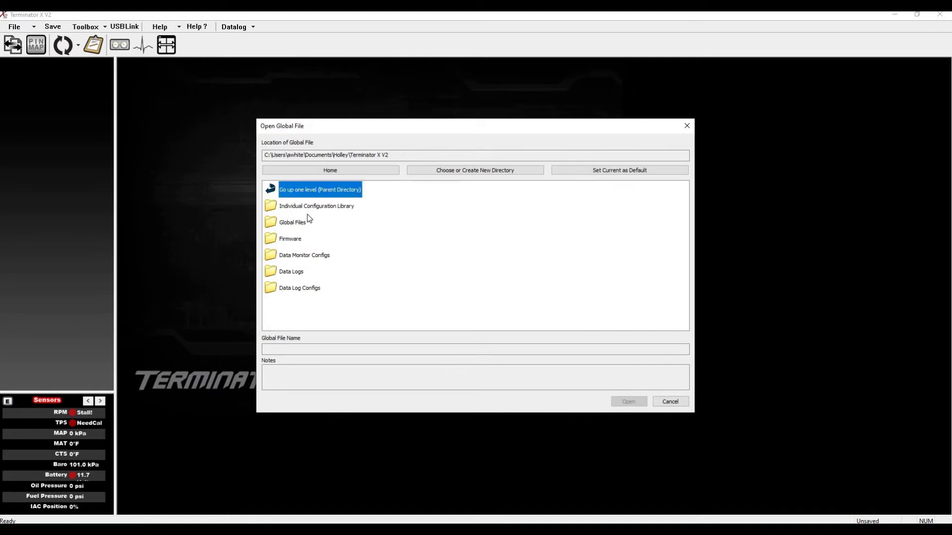
pyautogui.doubleClick(300, 224)
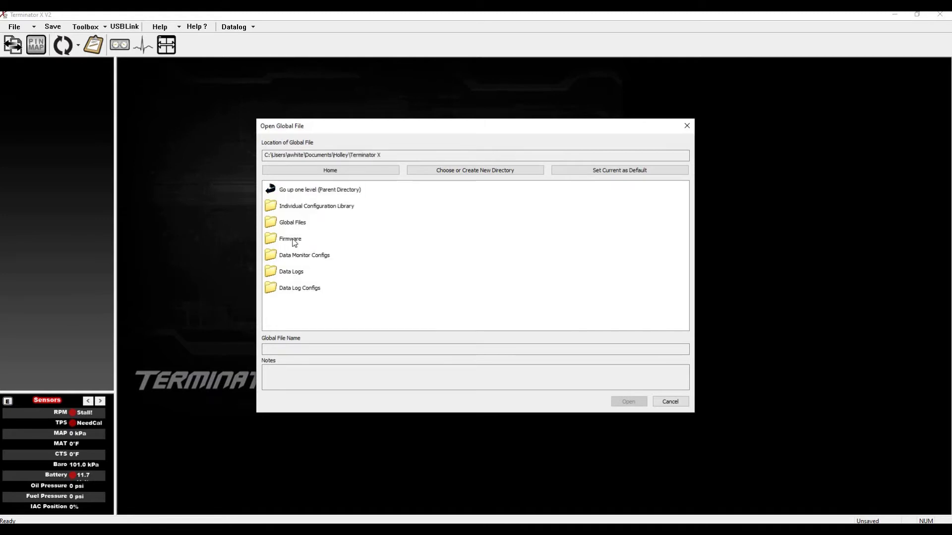
pyautogui.doubleClick(292, 223)
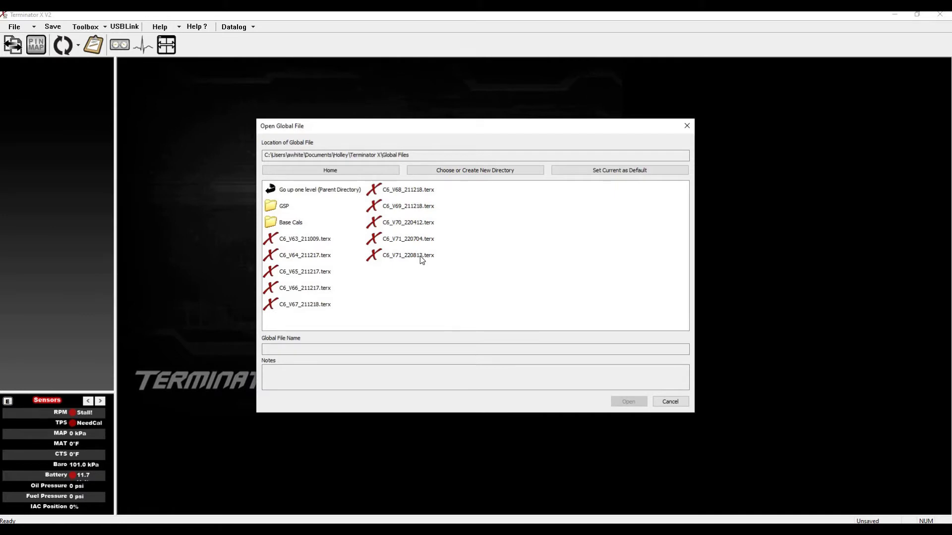
# Open C6_V71_220813.terx and accept upgrading its Global and Fuel configs to V2.
pyautogui.click(421, 255)
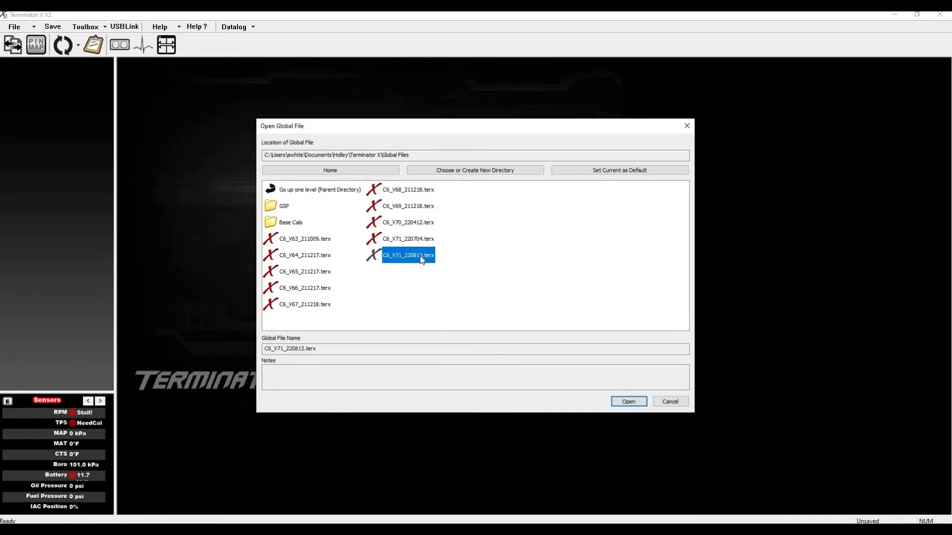
pyautogui.doubleClick(421, 258)
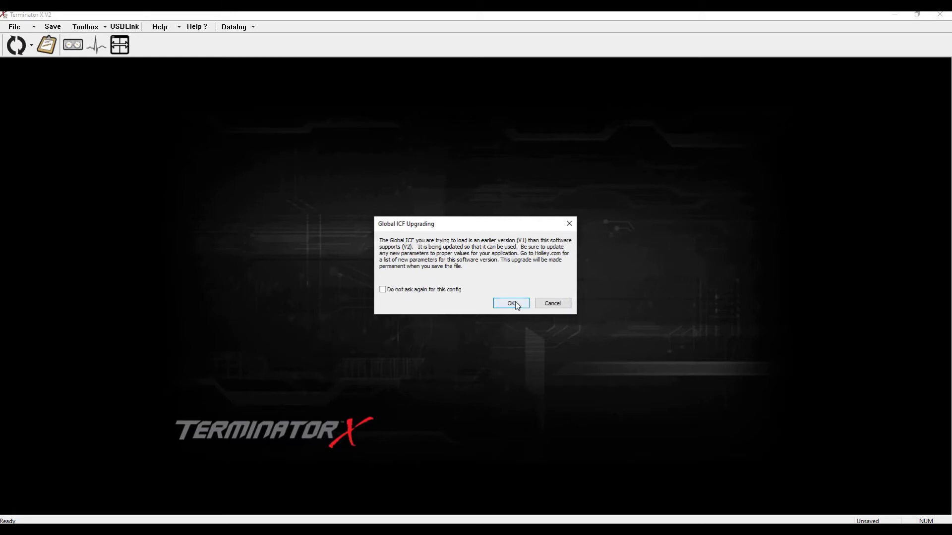
pyautogui.click(511, 304)
pyautogui.click(511, 303)
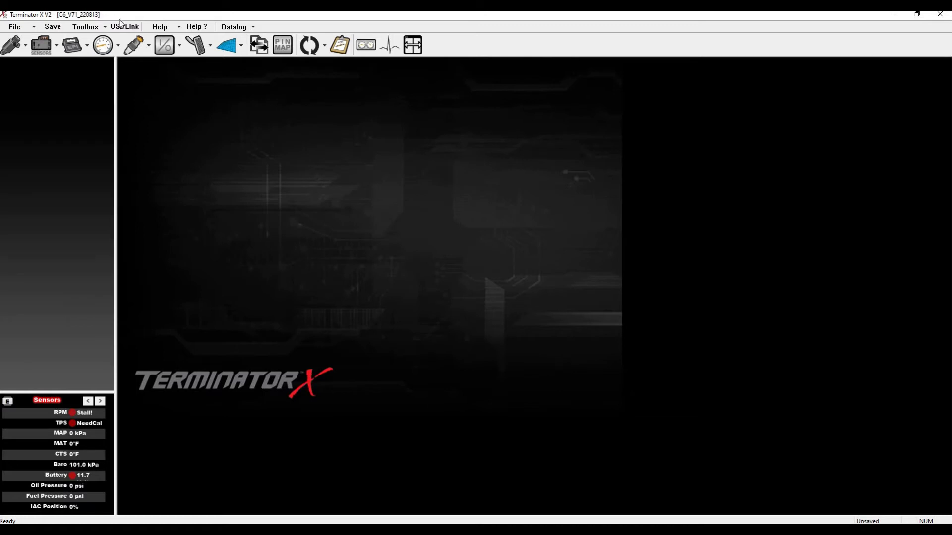
# Connect via USBLink, acknowledge the TPS notice, and send the C6_V71_220813 tune to the ECU.
pyautogui.click(120, 28)
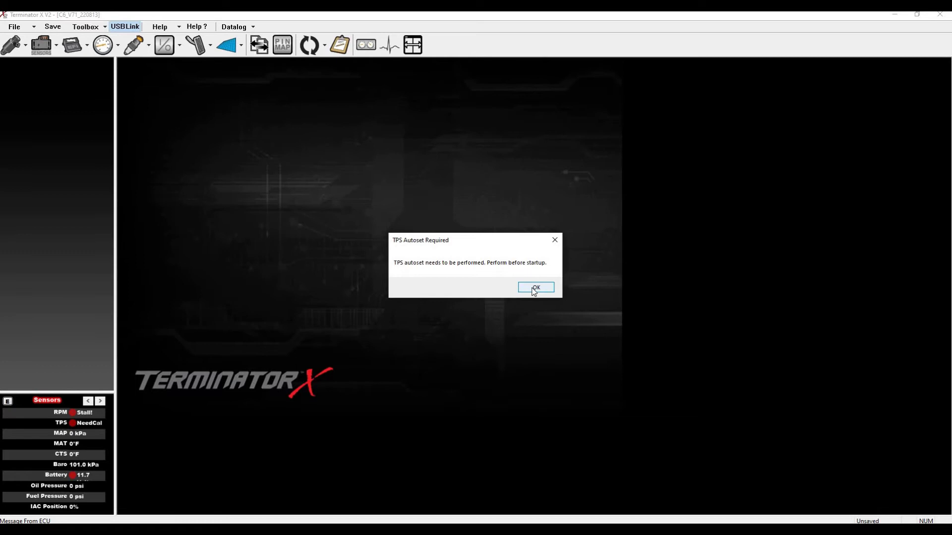
pyautogui.click(534, 291)
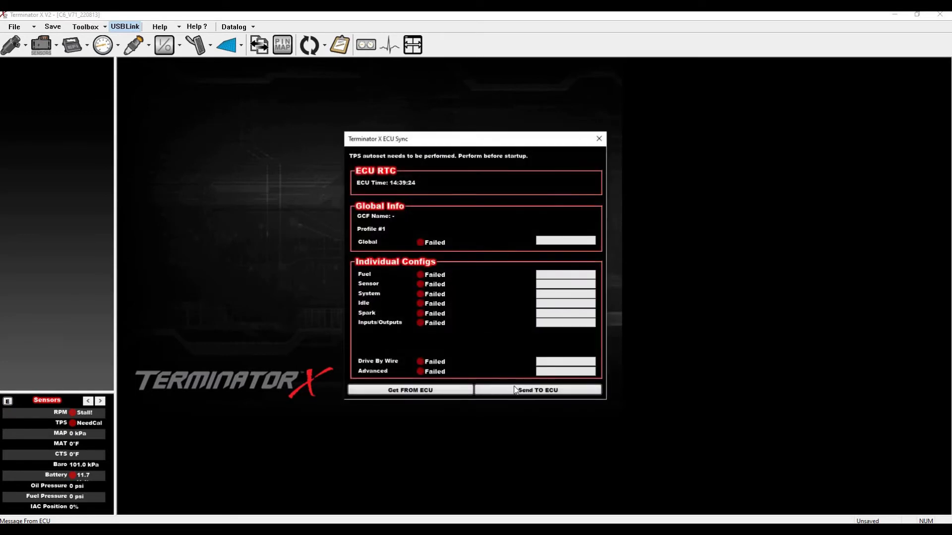
pyautogui.click(515, 390)
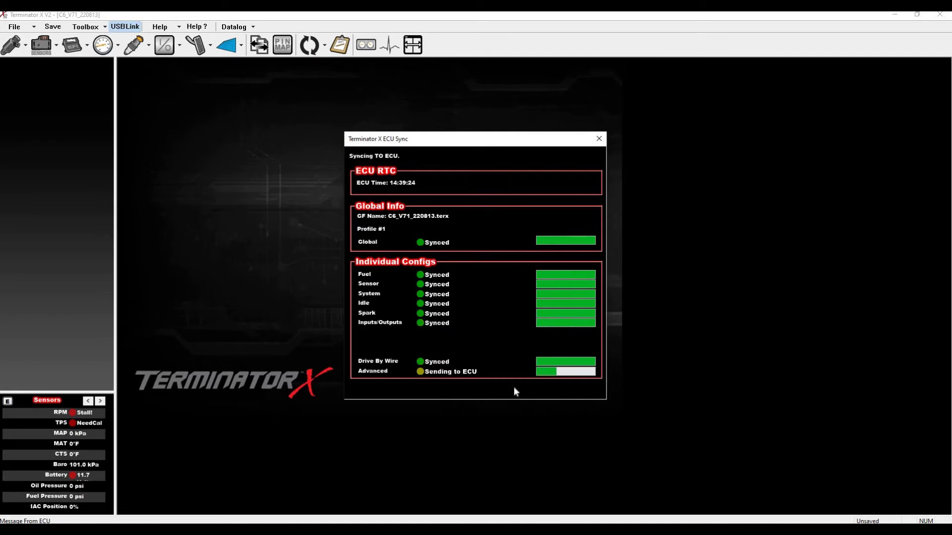
pyautogui.click(514, 390)
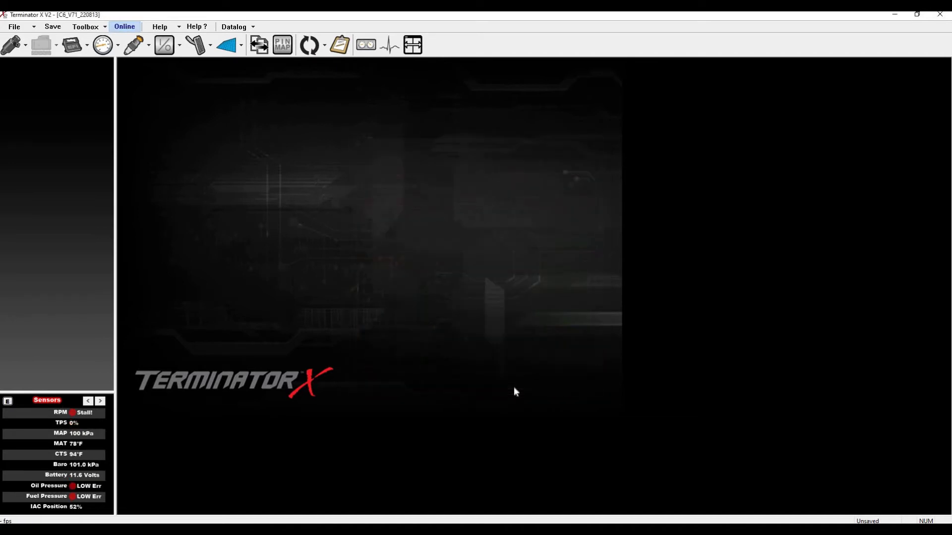
# Start TPS Autoset from the ECU utilities list, then back out of the ignition-cycle reminder.
pyautogui.click(325, 46)
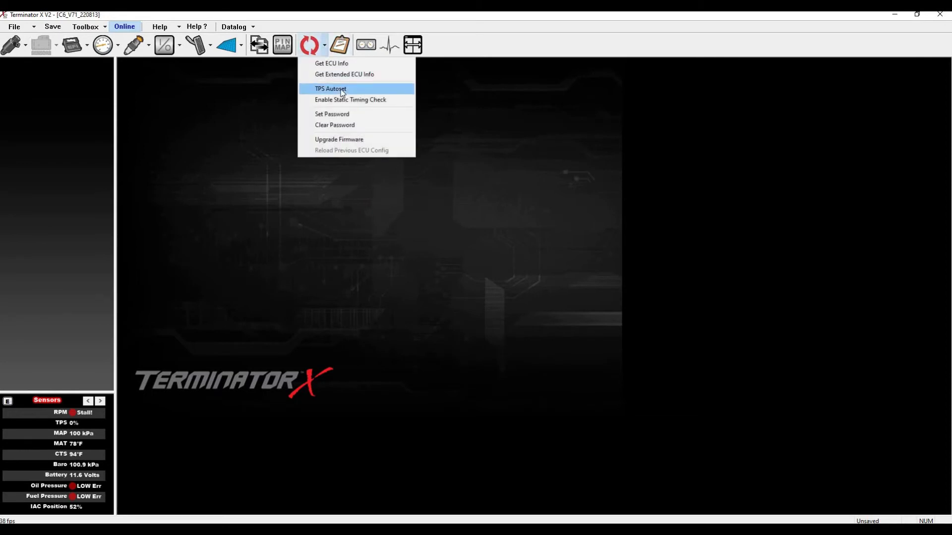
pyautogui.click(341, 89)
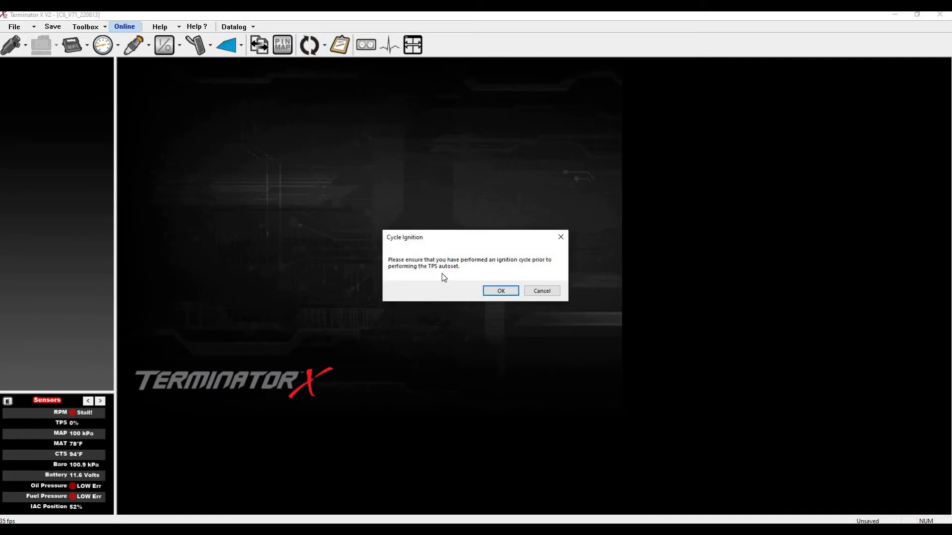
pyautogui.click(541, 291)
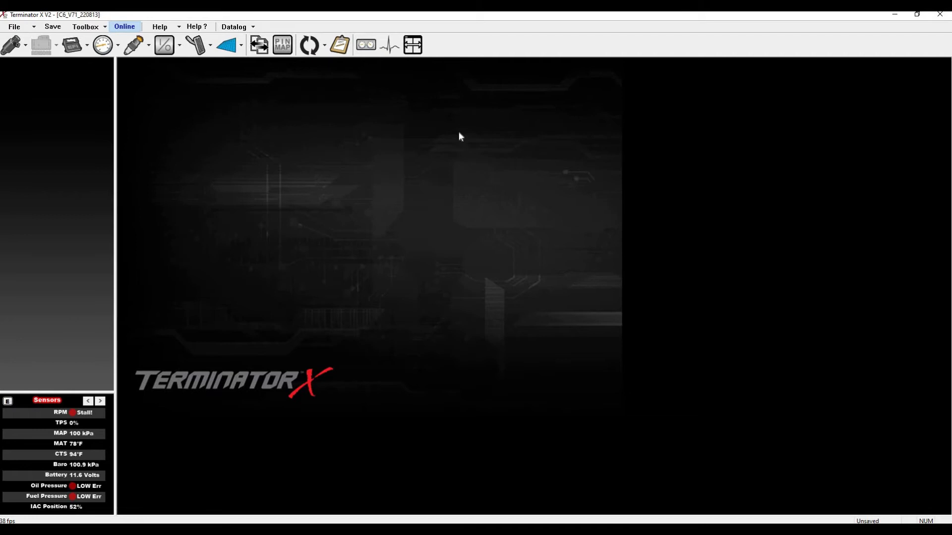
# Rerun TPS Autoset, confirm ignition cycled, complete the pedal sweep, and dismiss the success message.
pyautogui.click(324, 45)
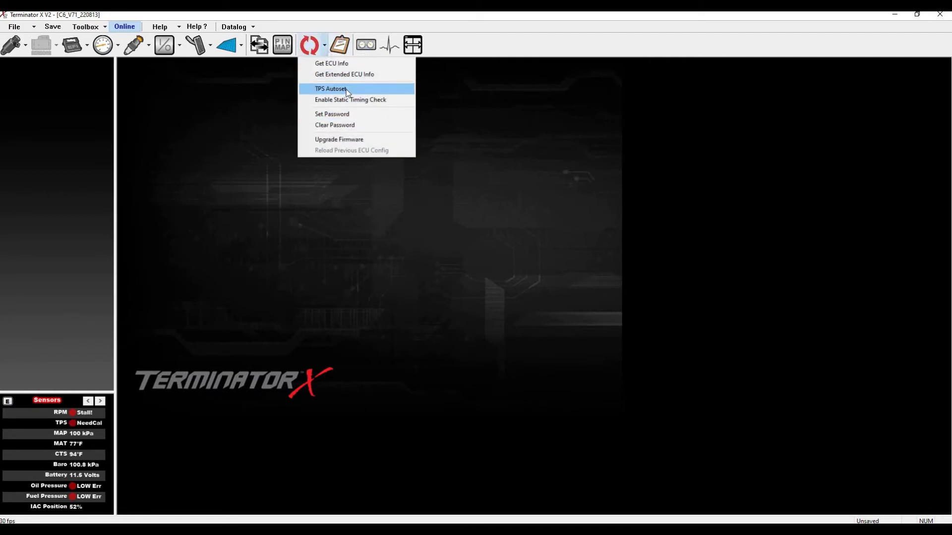
pyautogui.press('Return')
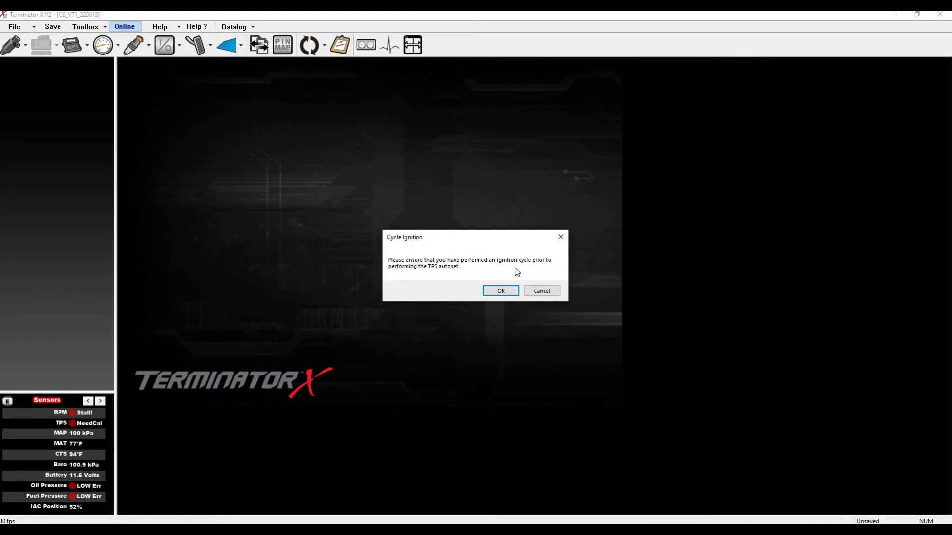
pyautogui.click(493, 290)
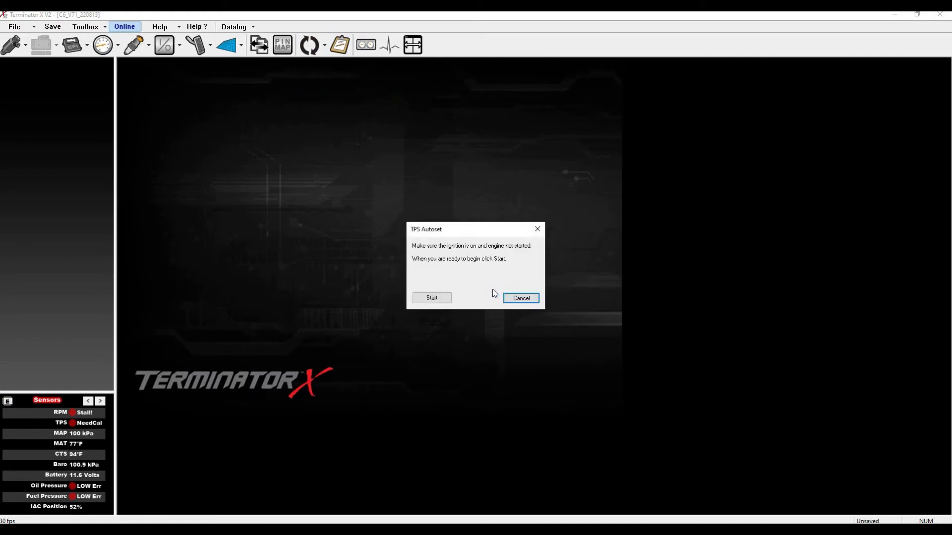
pyautogui.click(437, 298)
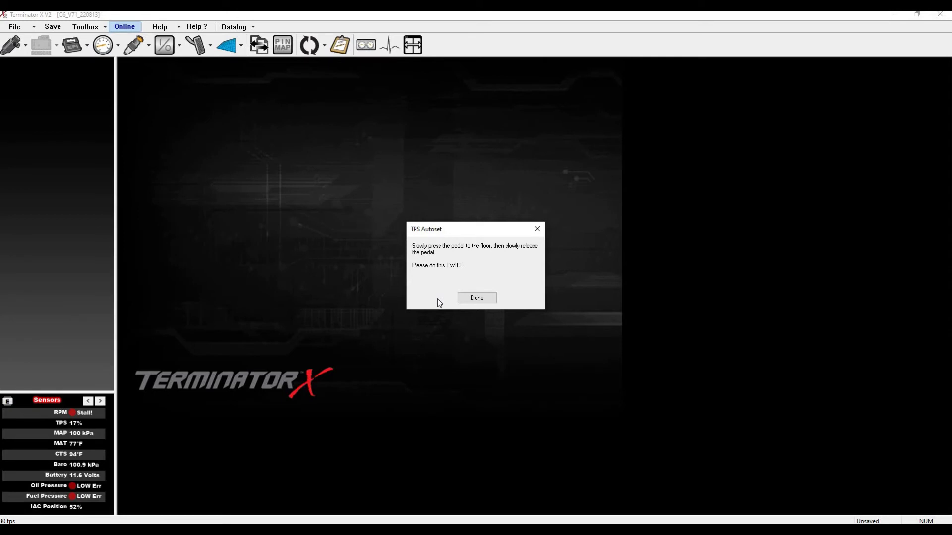
pyautogui.click(471, 300)
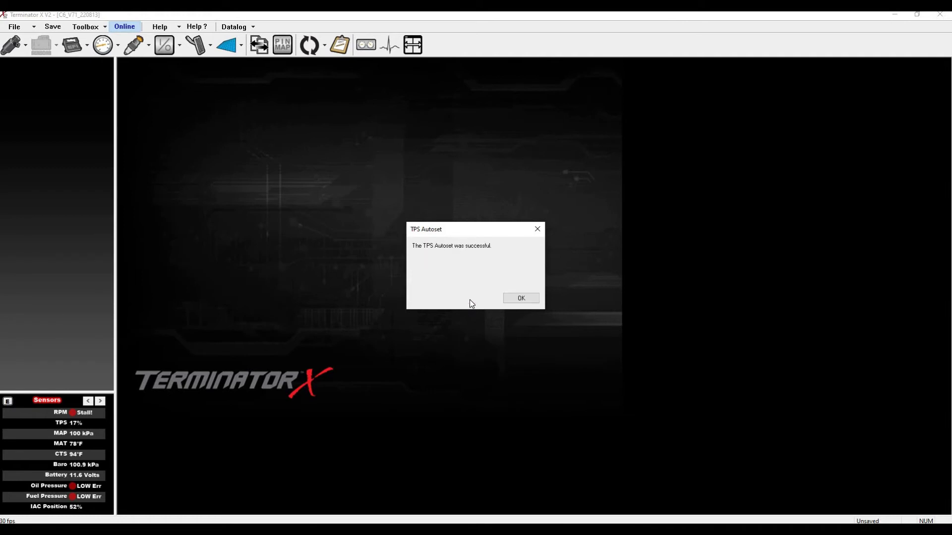
pyautogui.click(530, 298)
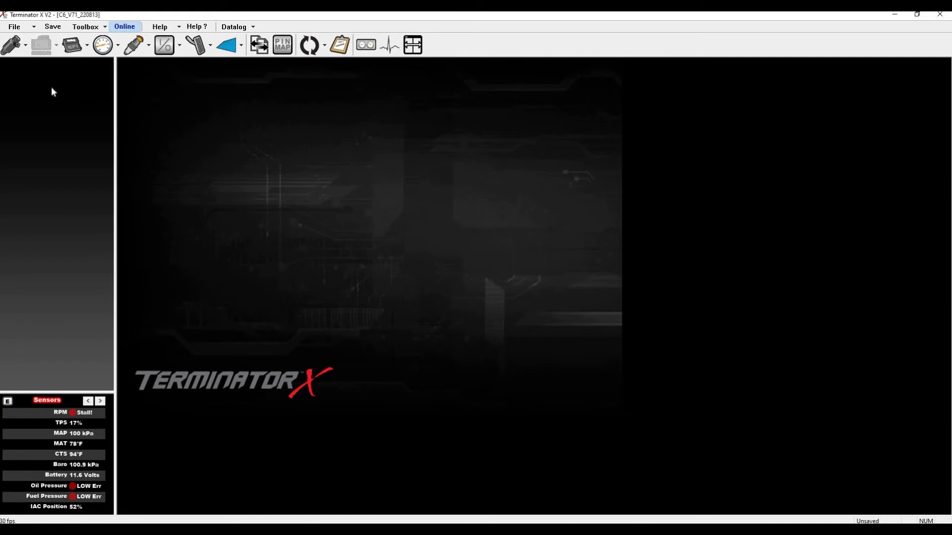
# Open the base fuel VE table and nudge the 1600 RPM, 77–80 kPa cells down with minus.
pyautogui.click(8, 46)
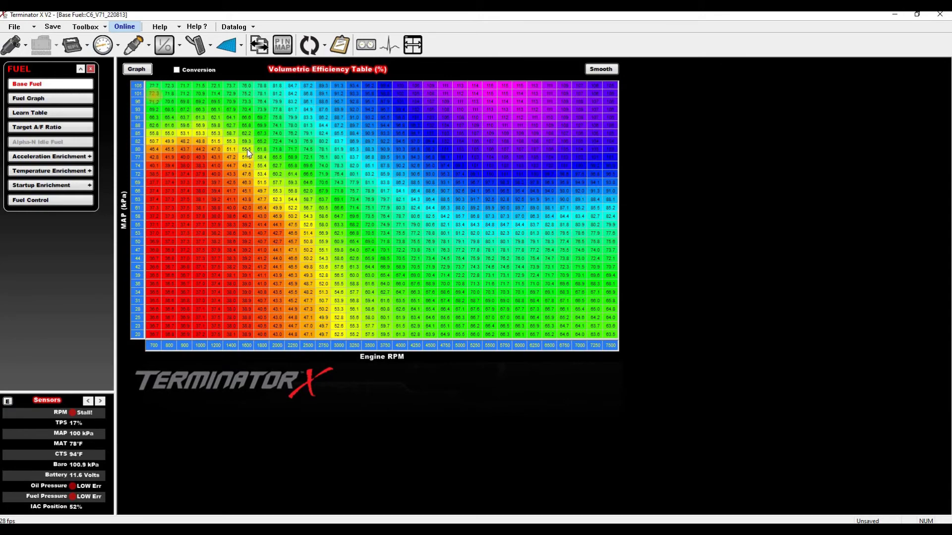
pyautogui.moveTo(247, 150); pyautogui.dragTo(272, 182)
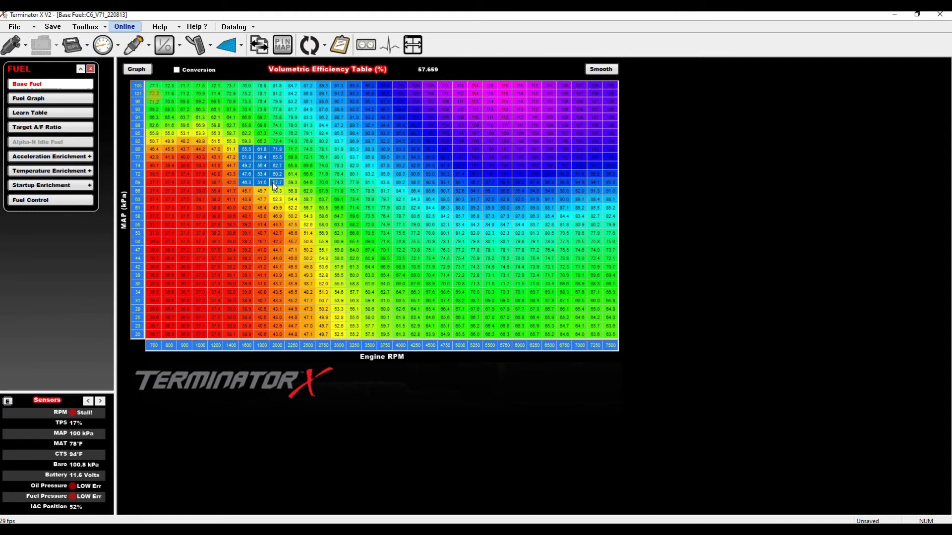
pyautogui.press('-')
pyautogui.press('-')
pyautogui.press('-')
pyautogui.press('-')
pyautogui.press('-')
pyautogui.rightClick(273, 183)
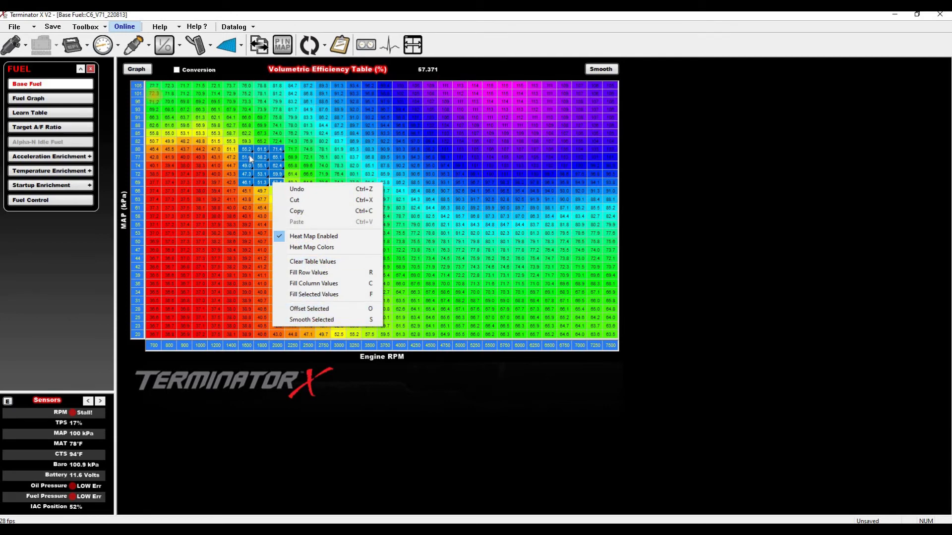
pyautogui.click(309, 146)
# Offset the 1600–2000 RPM, 69–80 kPa block by +5, then by −5.
pyautogui.keyDown('shift'); pyautogui.click(279, 182); pyautogui.keyUp('shift')
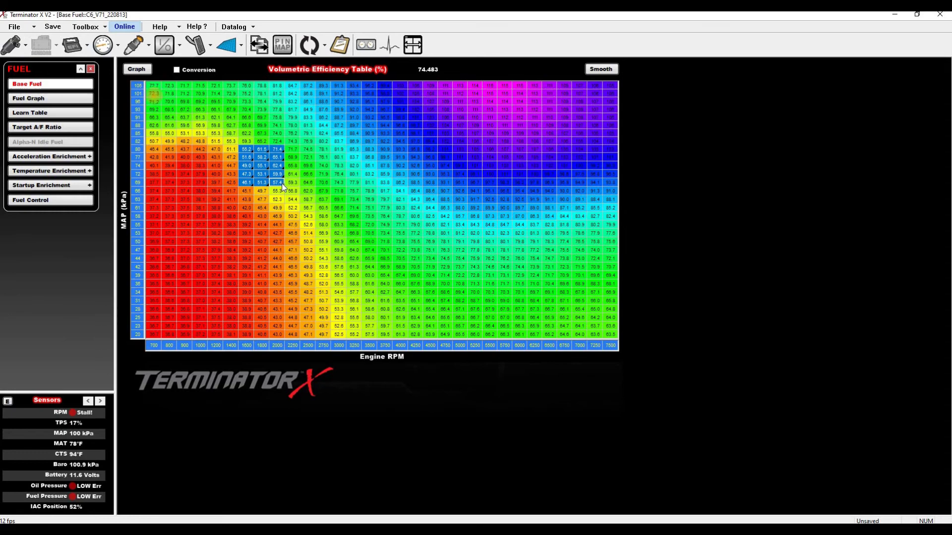
pyautogui.press('o')
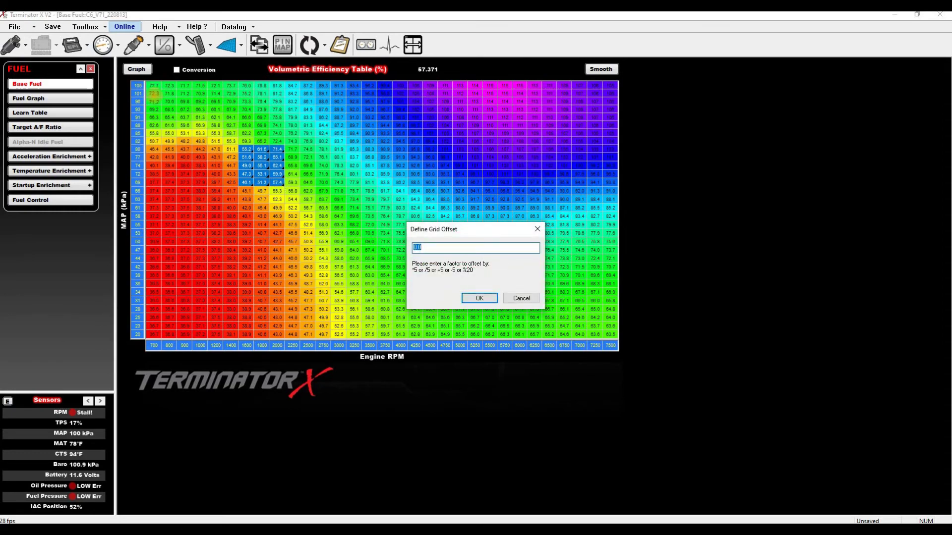
pyautogui.write('+5')
pyautogui.press('Return')
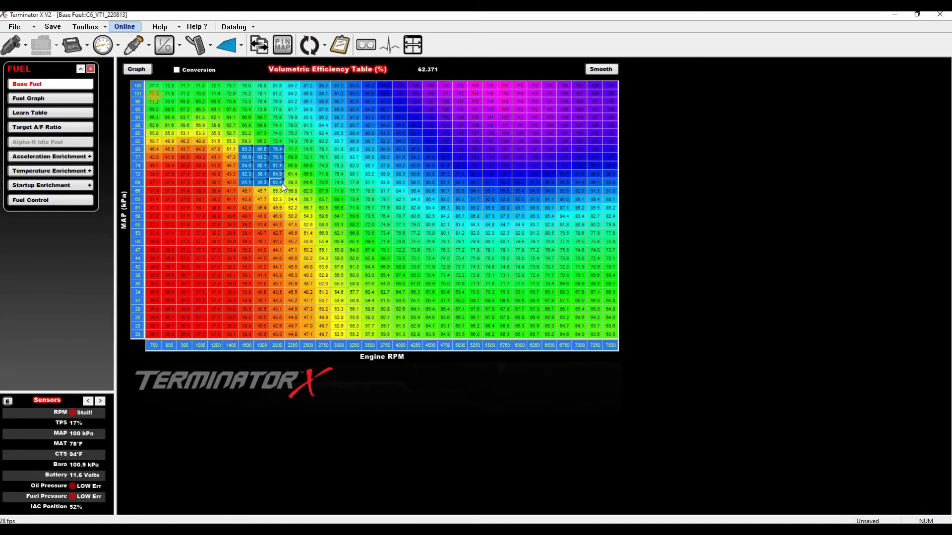
pyautogui.write('o')
pyautogui.write('-5')
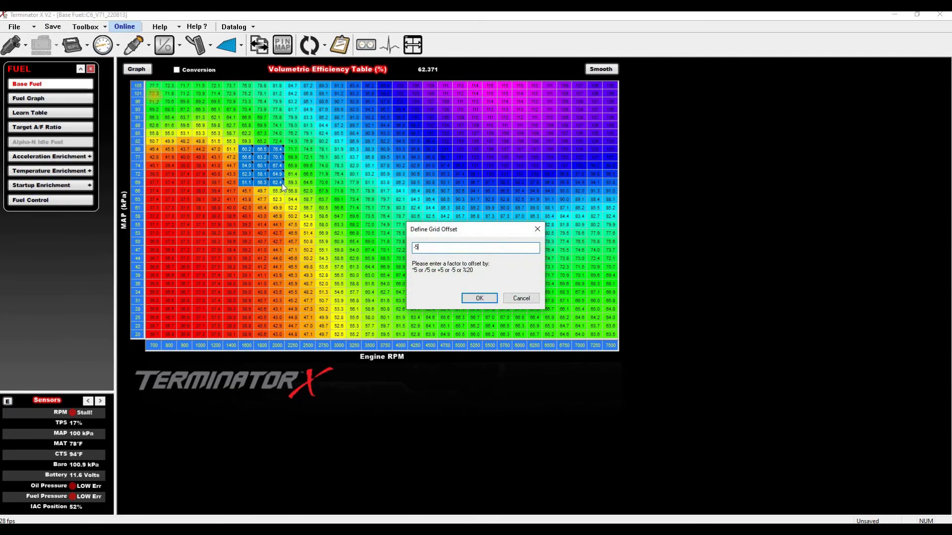
pyautogui.press('Return')
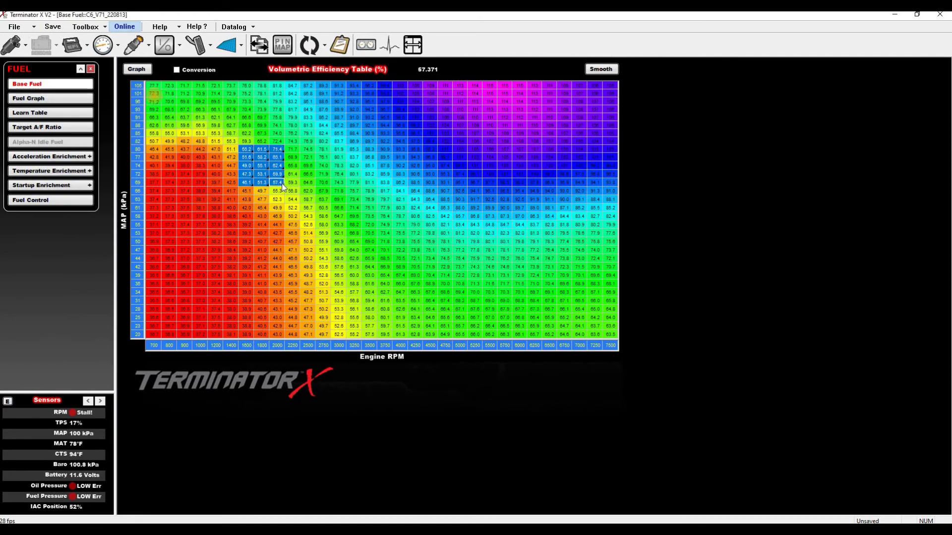
pyautogui.rightClick(283, 186)
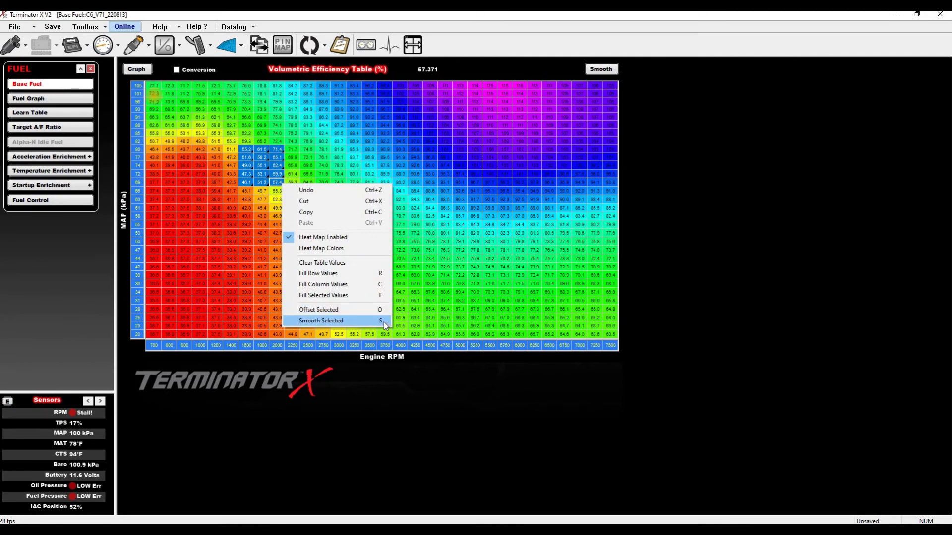
# Dismiss the cell options menu and select the 67.6 VE cell while the engine idles.
pyautogui.click(415, 286)
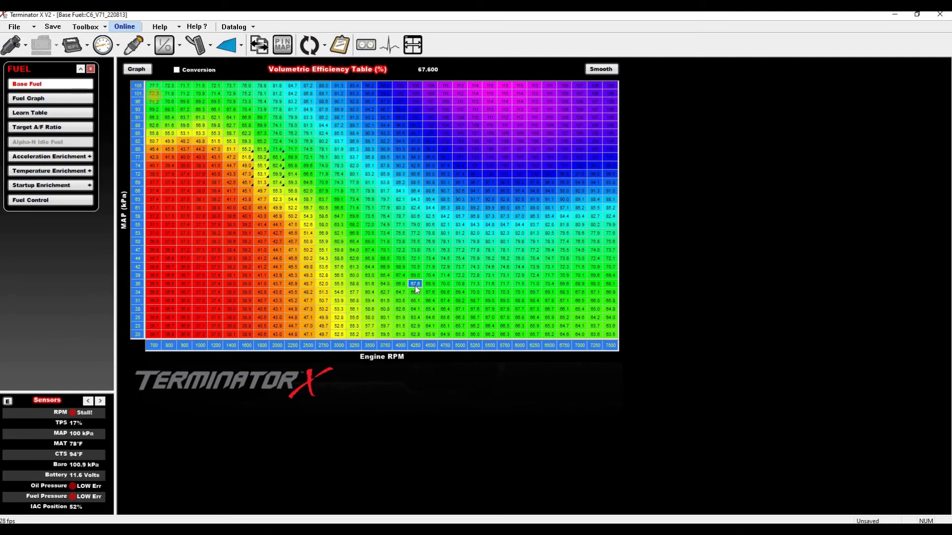